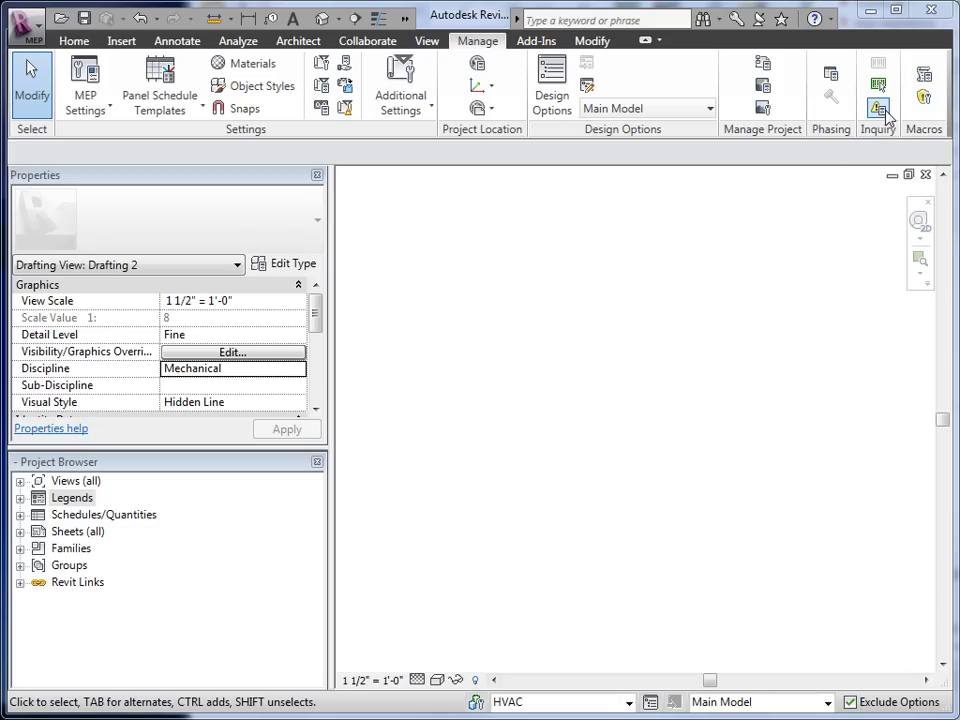
Step: Review the model's warnings, expanding the group of elements with duplicate values, and close the list
left_click(880, 110)
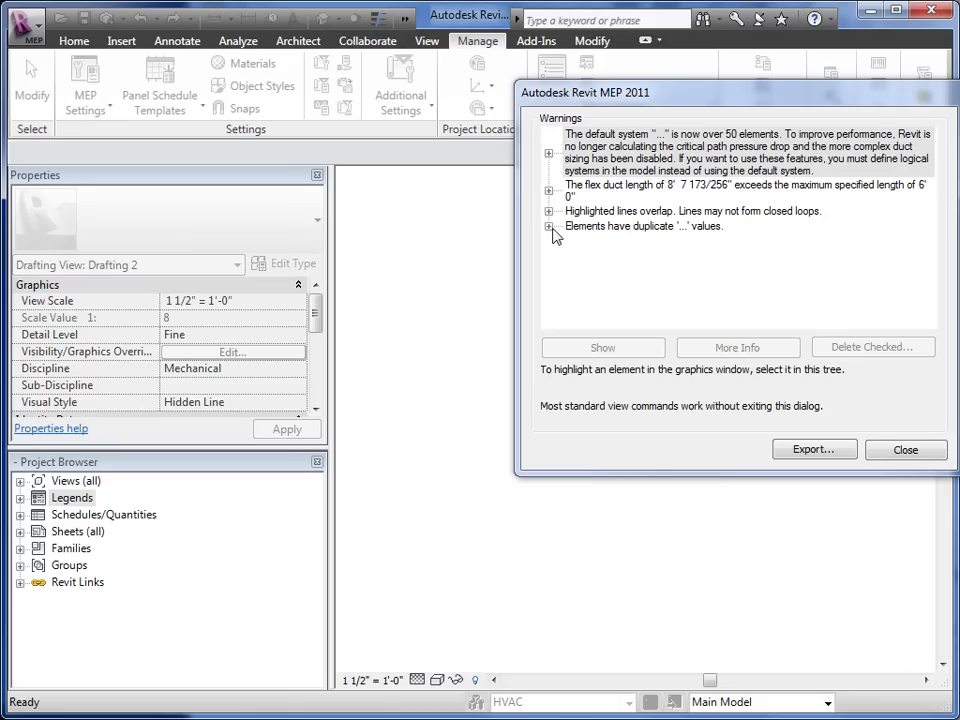
left_click(548, 226)
left_click(700, 150)
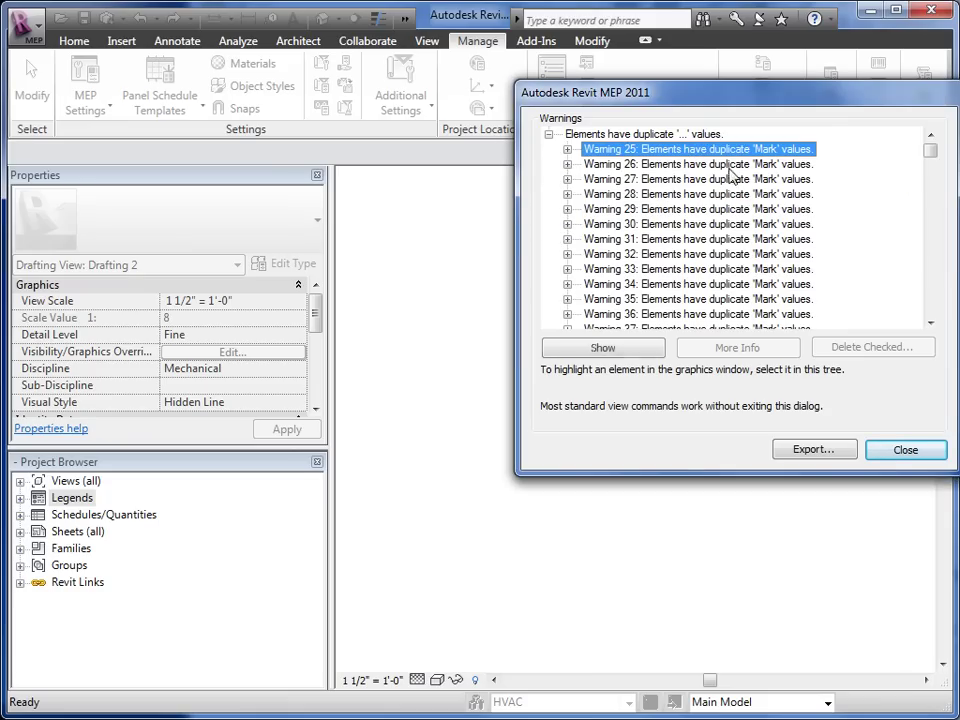
mouse_move(929, 148)
left_mouse_down()
mouse_move(900, 325)
mouse_move(921, 129)
left_mouse_up()
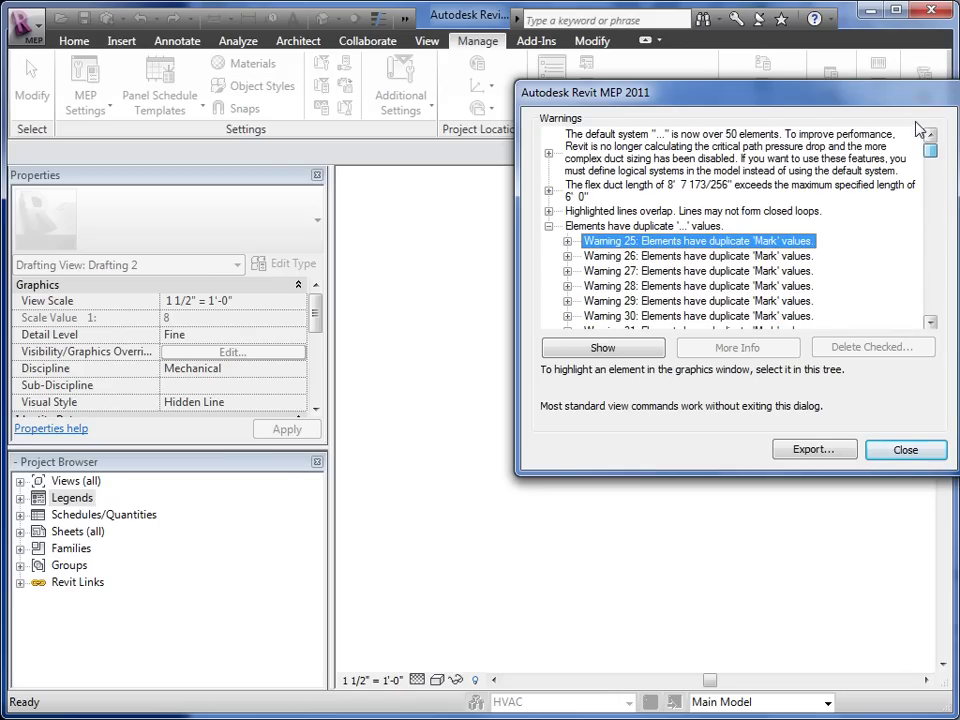
left_click(903, 450)
Step: Run the Model Review check file Clear Mark Values on the current model
left_click(535, 44)
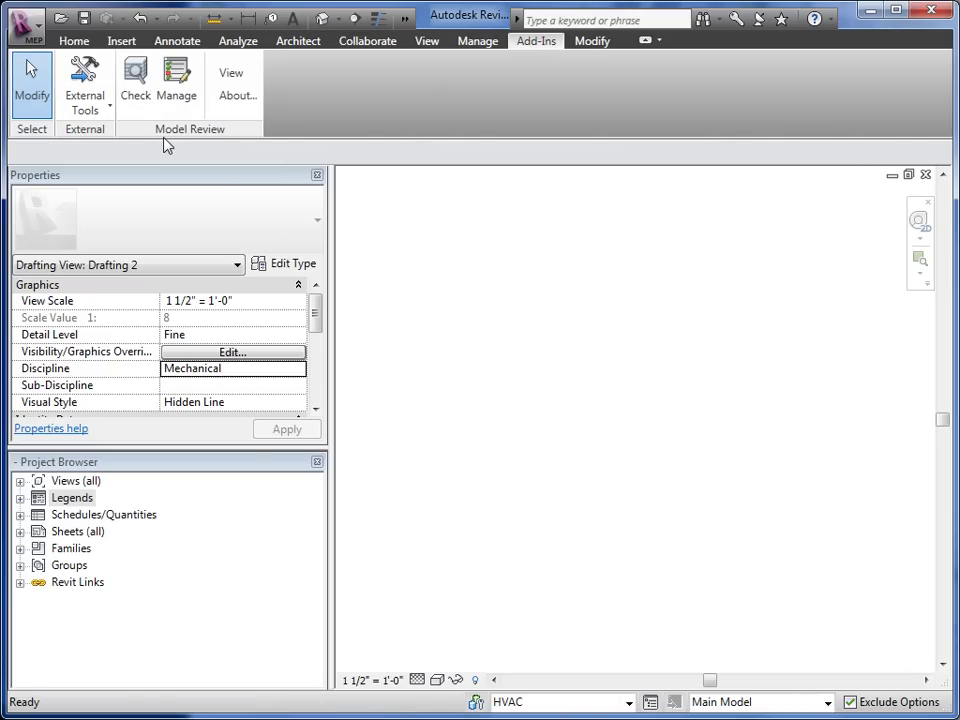
left_click(135, 85)
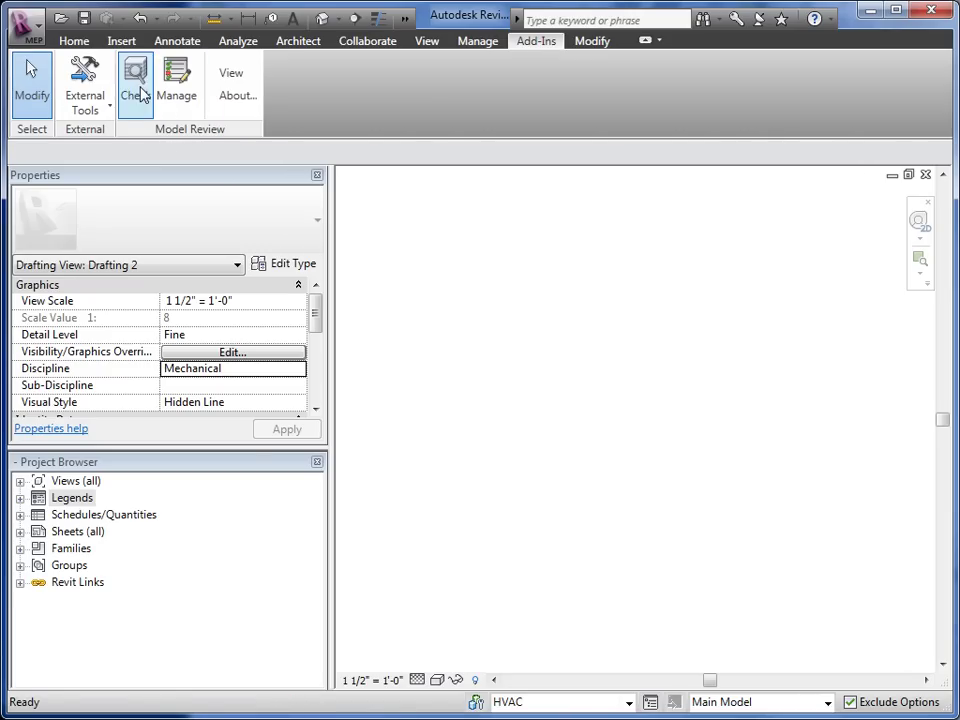
left_click_drag(756, 282, 375, 130)
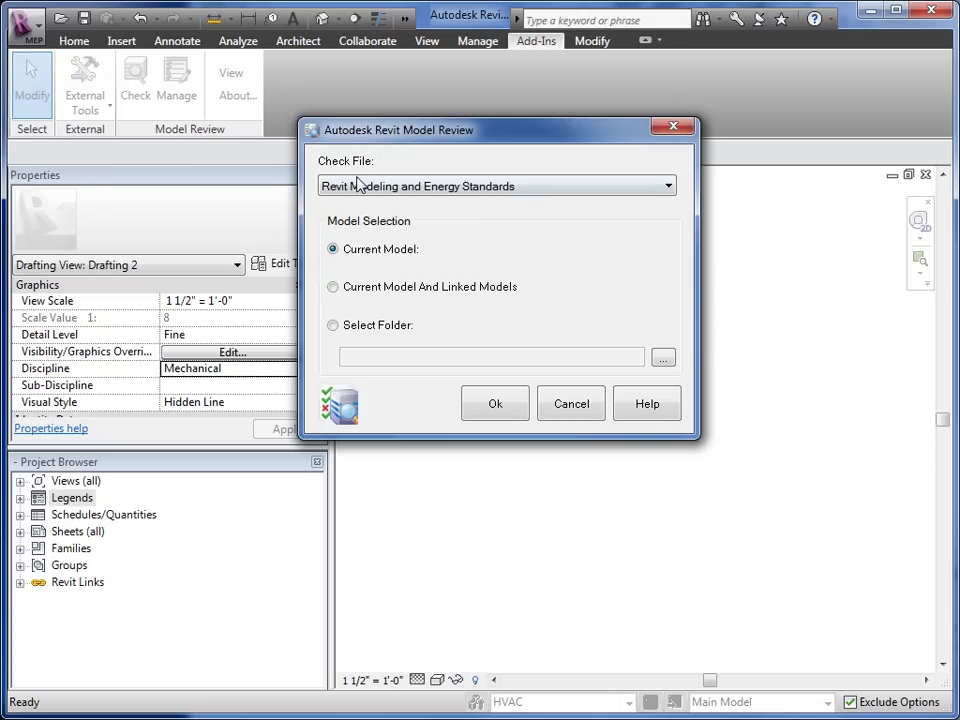
left_click(356, 186)
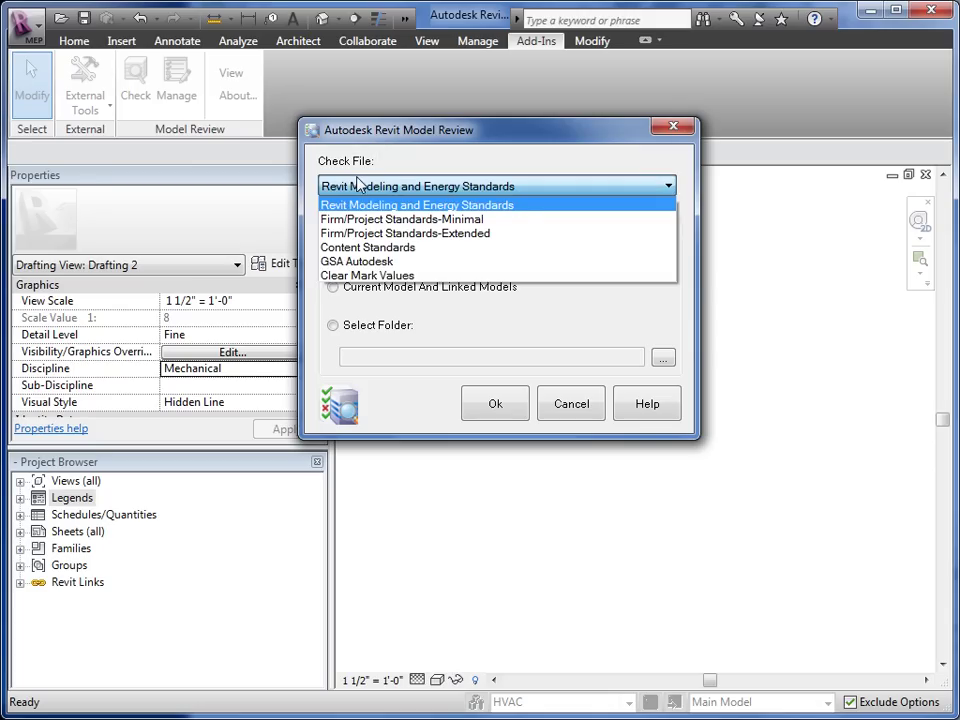
left_click(405, 276)
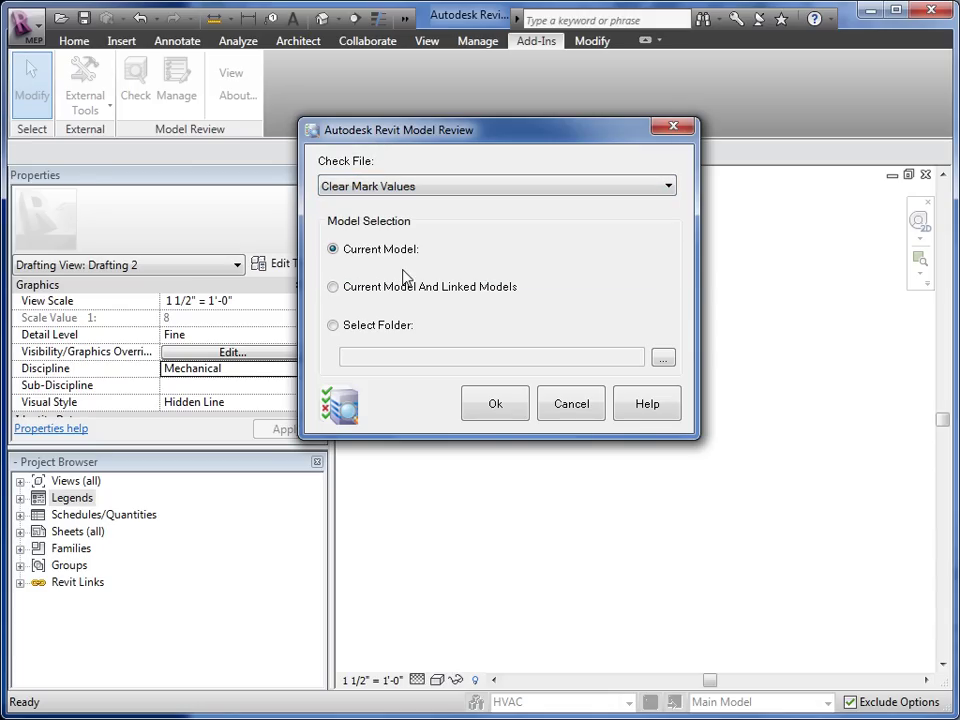
left_click(497, 404)
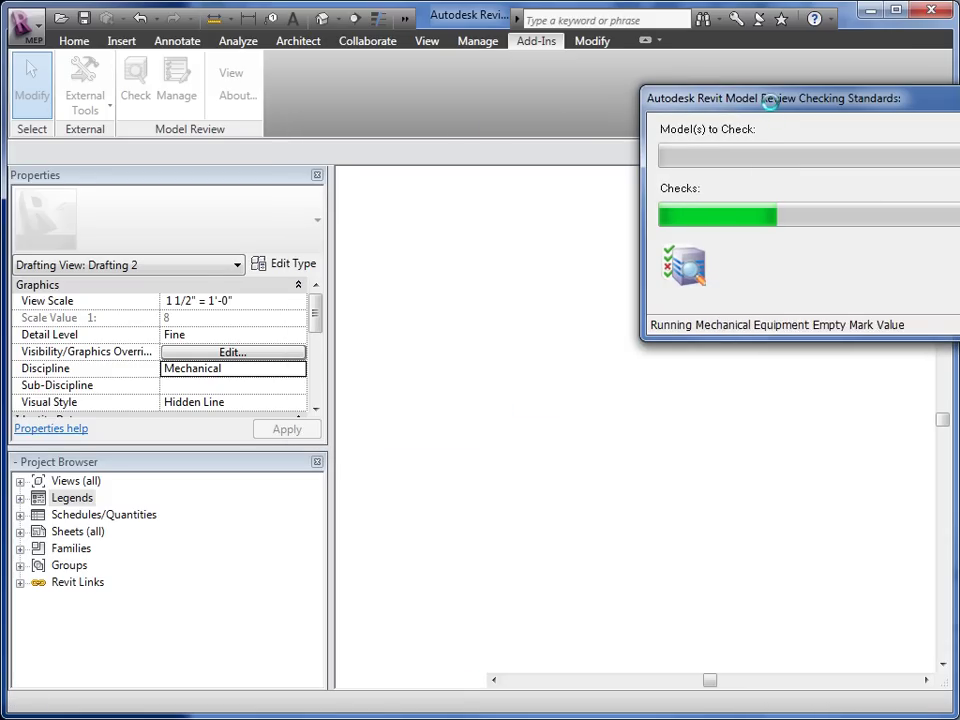
left_click_drag(761, 101, 455, 87)
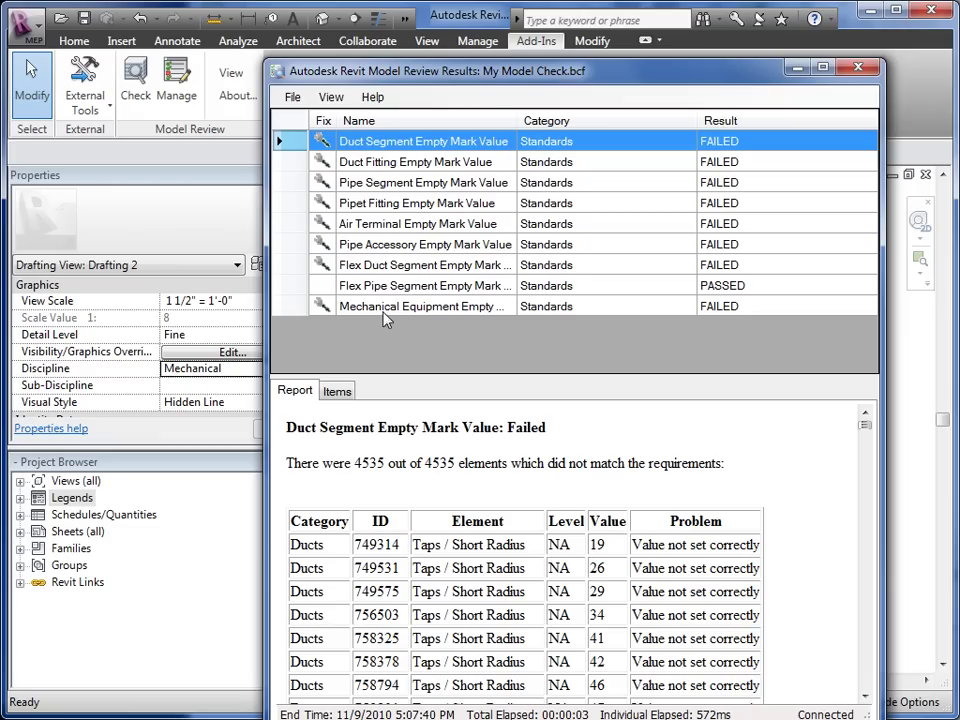
Step: Fix the failed empty mark value checks from the Model Review results and close the results
left_click_drag(483, 78, 480, 56)
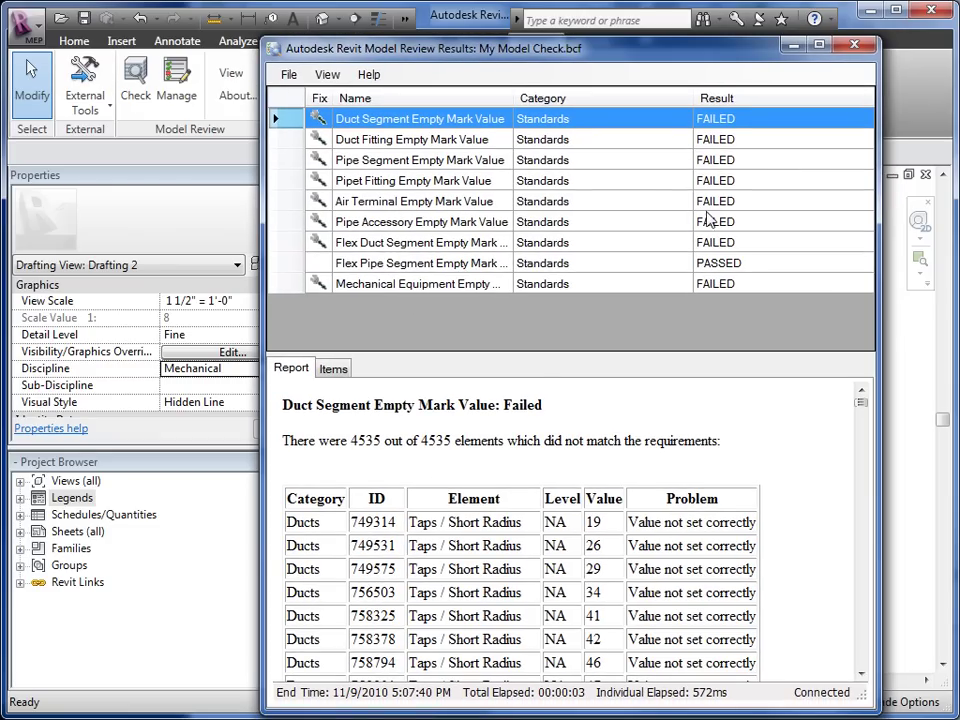
left_click(318, 120)
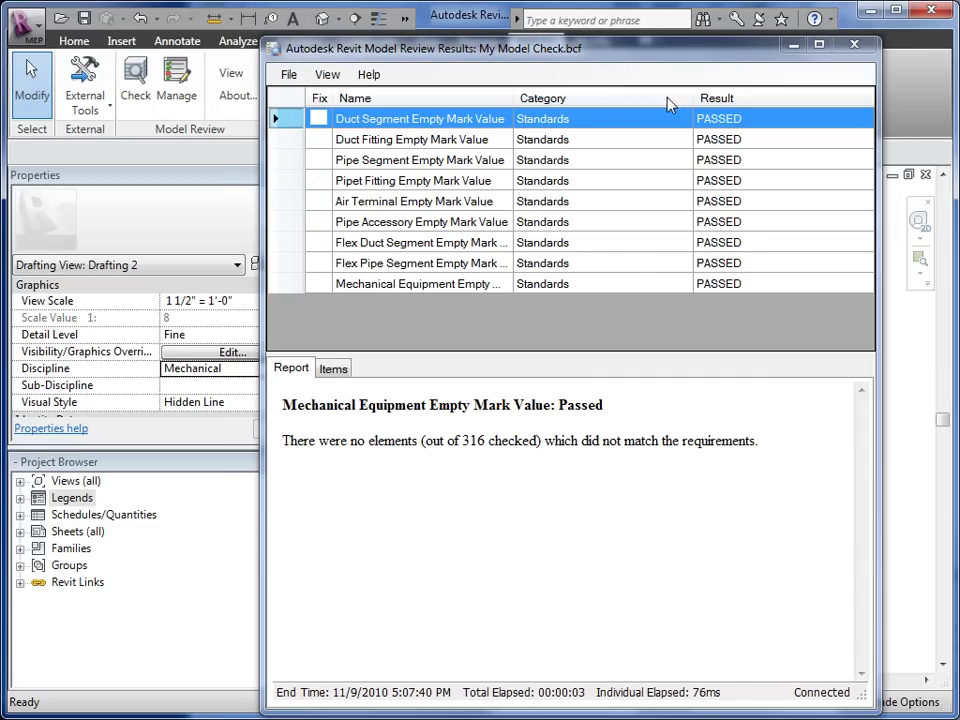
left_click(854, 44)
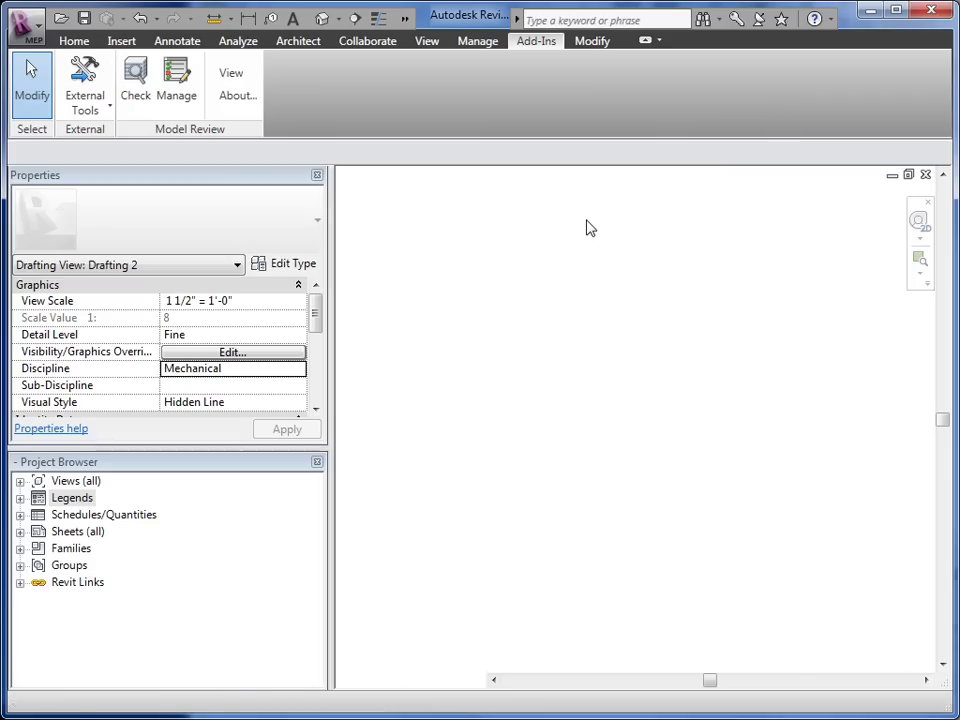
Step: Review the model's warnings again for any remaining duplicate Mark values and close the list
left_click(477, 40)
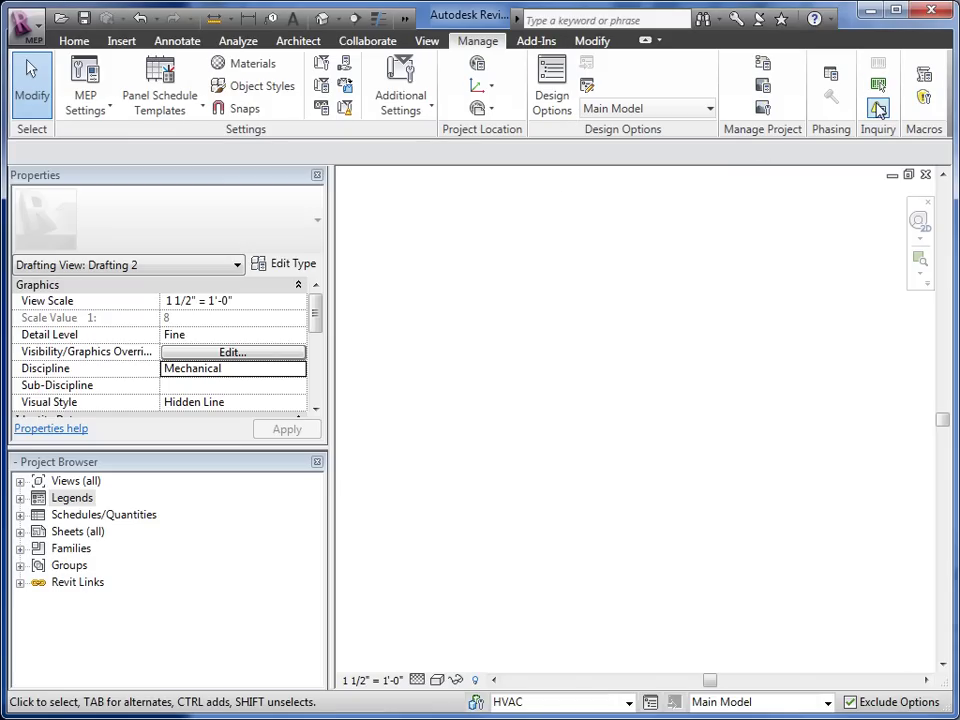
left_click(878, 108)
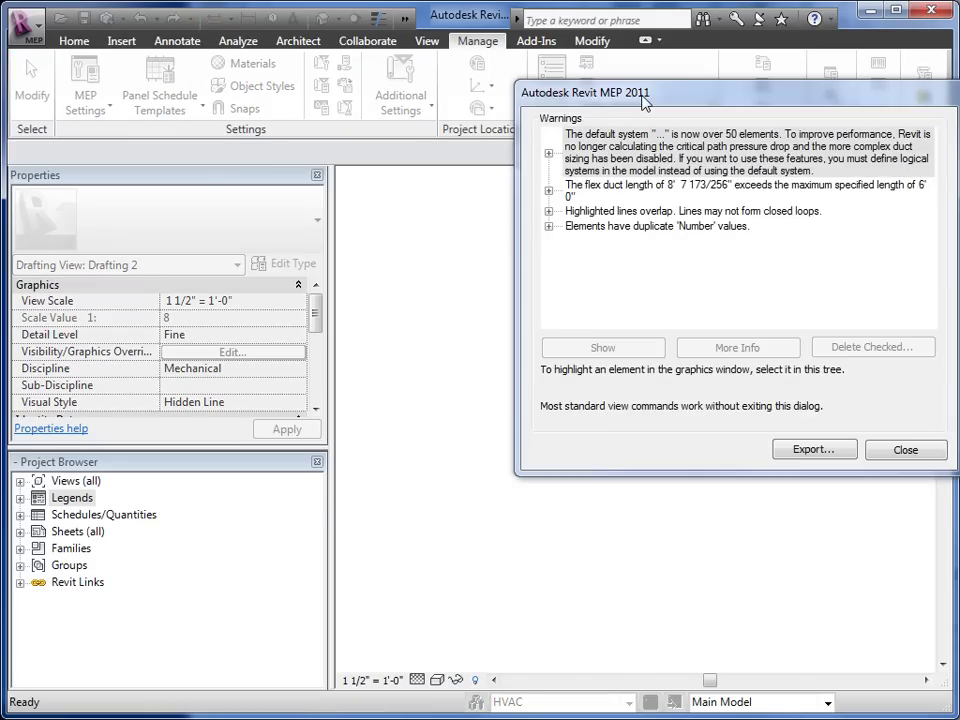
left_click_drag(579, 92, 359, 117)
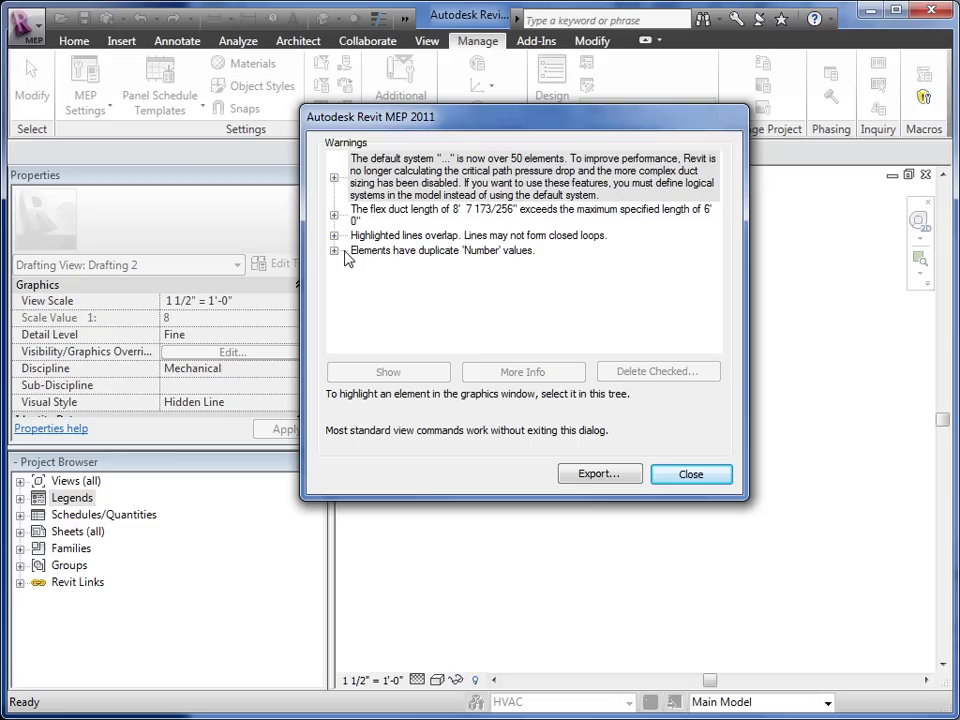
left_click(688, 475)
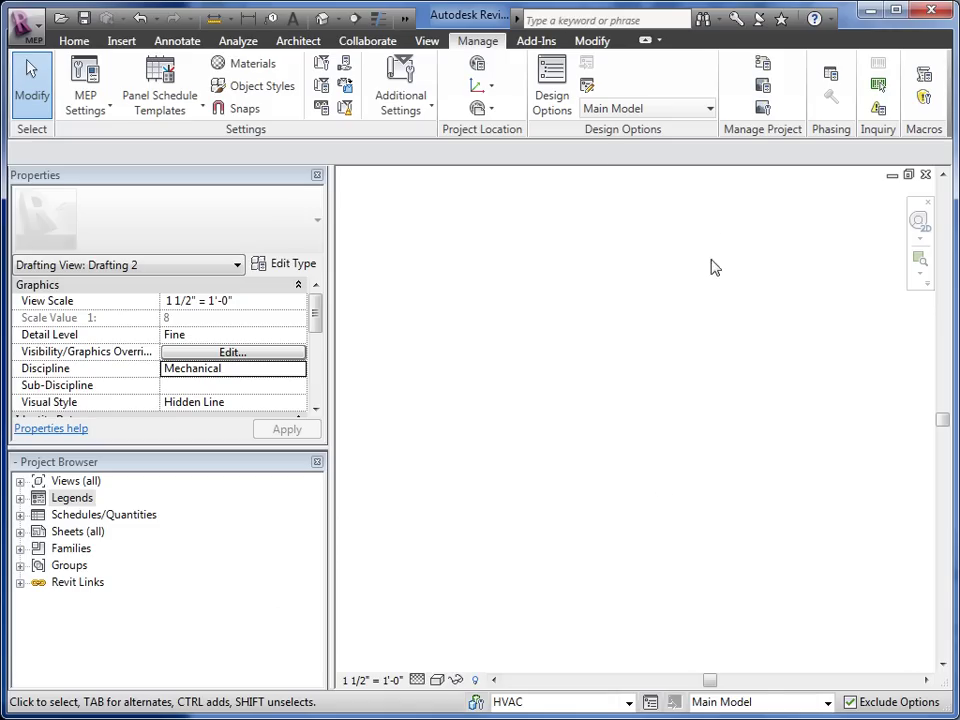
Step: Load the predefined Clear Mark Values check file for management in Model Review
left_click(536, 41)
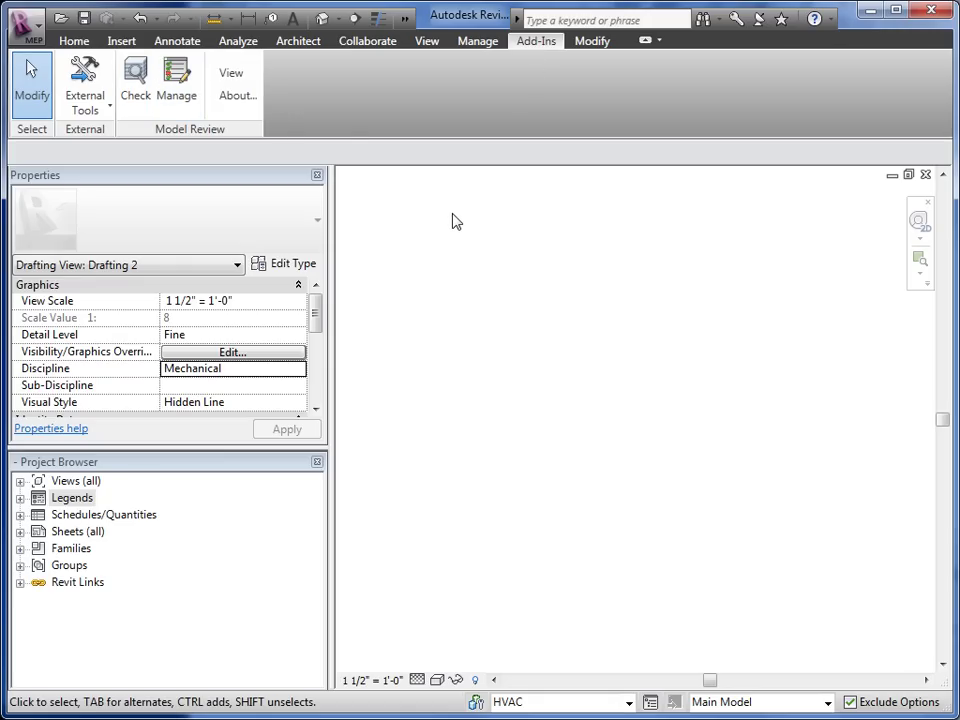
left_click_drag(625, 88, 239, 37)
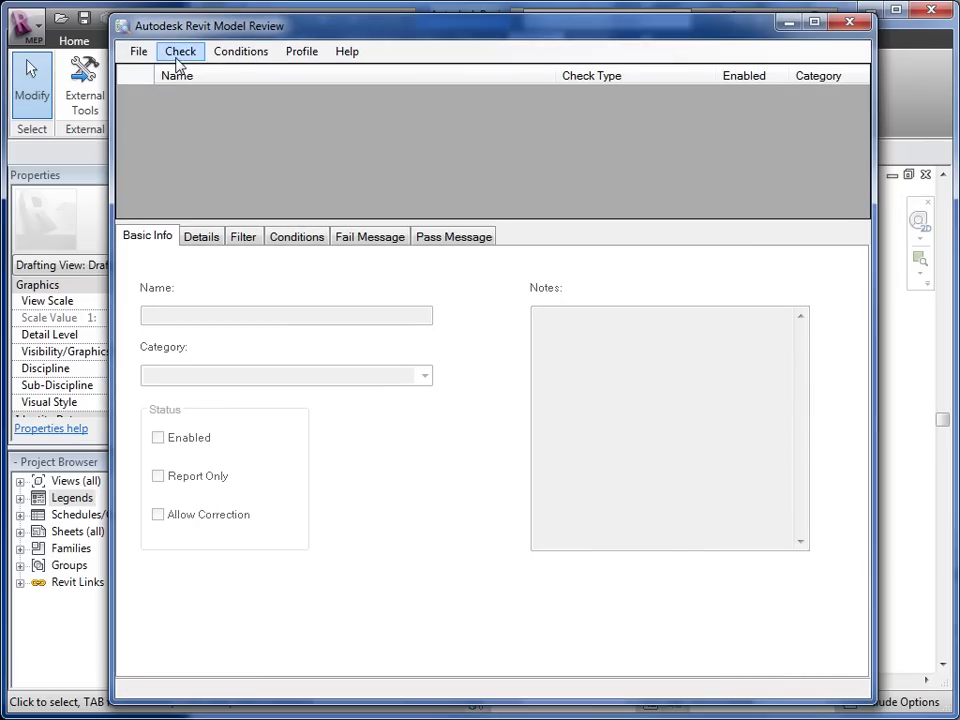
left_click(138, 51)
mouse_move(184, 113)
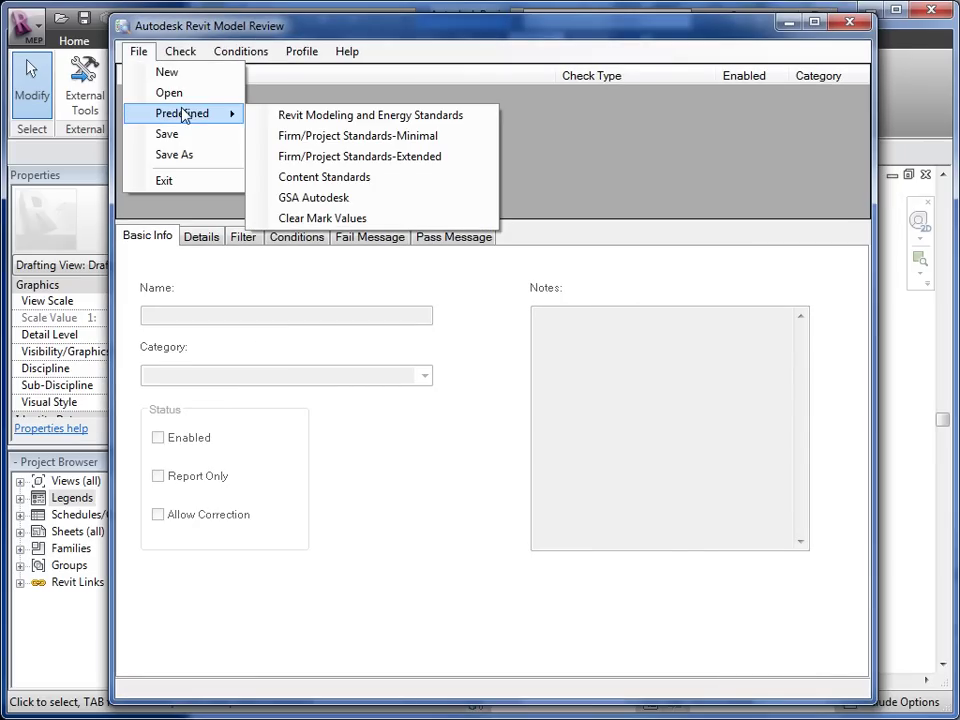
left_click(371, 222)
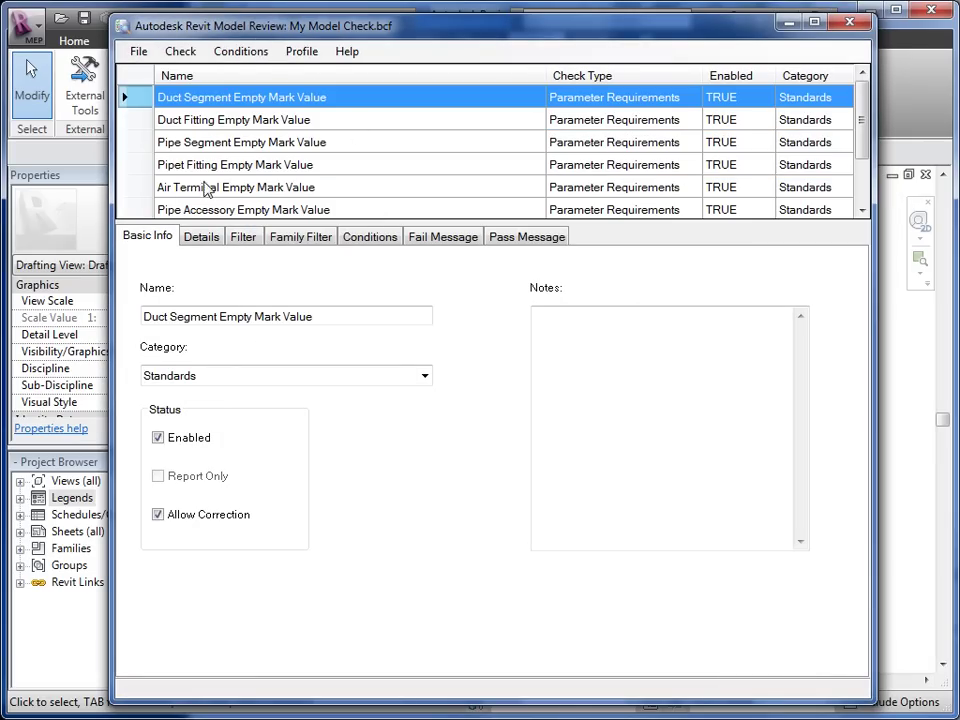
Step: Examine the list of checks and the Duct Segment check's name, details and selected element type, dismissing the error message
scroll(857, 117, "down", 2)
scroll(857, 117, "up", 2)
triple_click(270, 315)
left_click(208, 236)
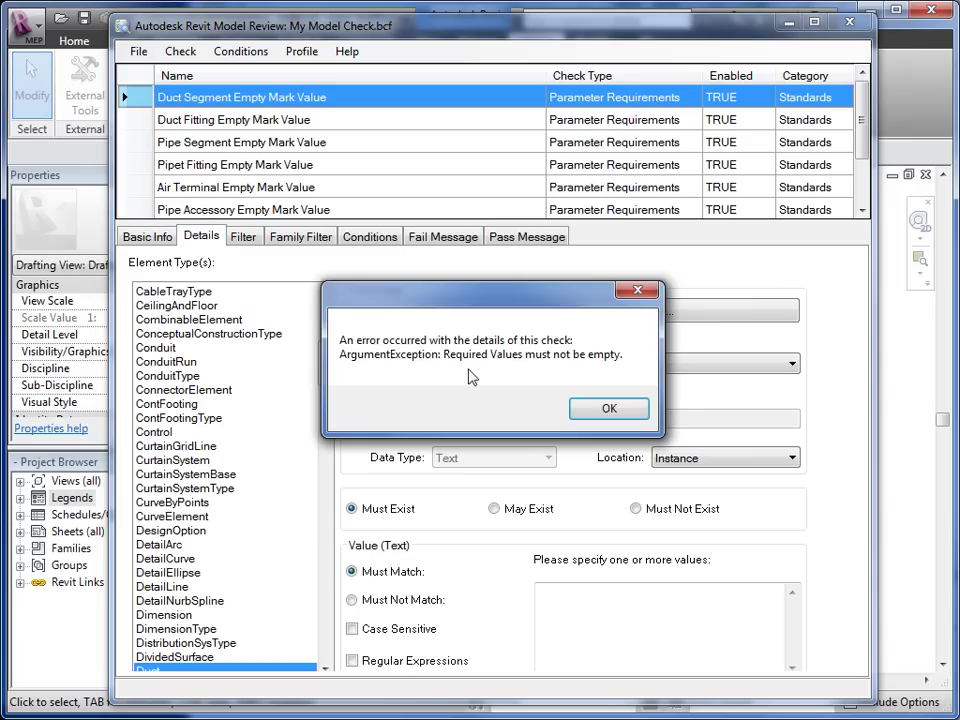
left_click(600, 412)
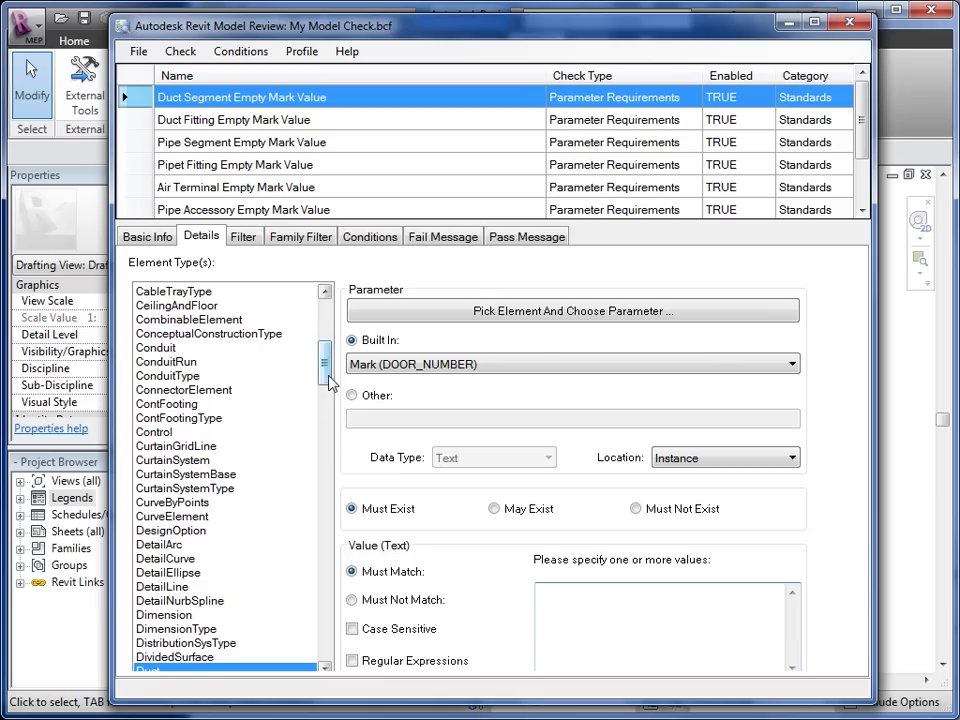
scroll(326, 349, "down", 2)
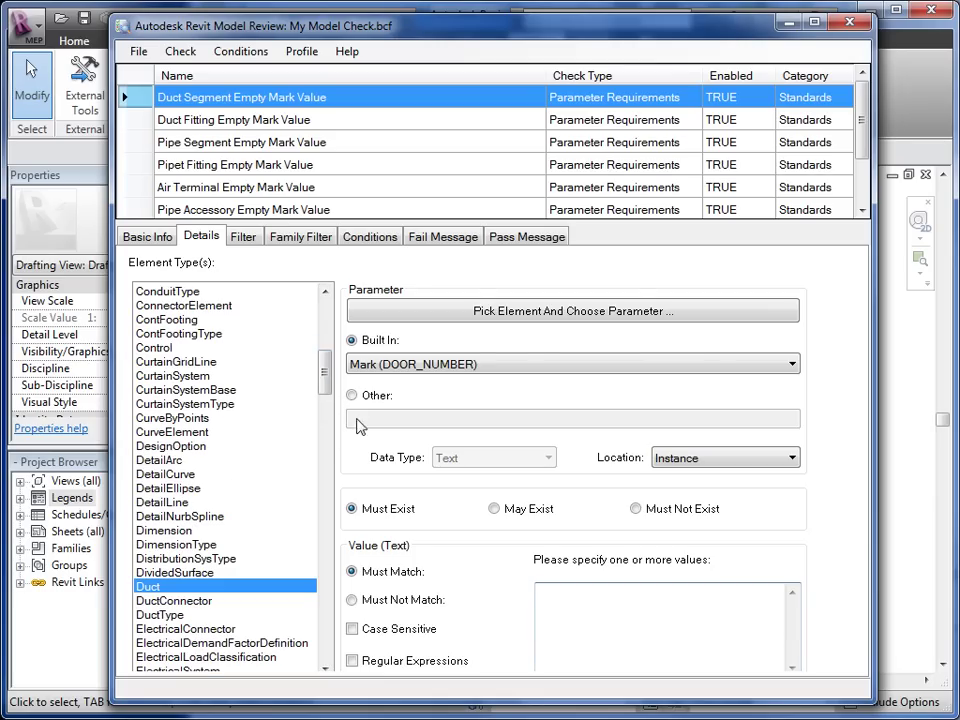
Step: Set the Duct Segment check's built-in parameter to Mark (ALL_MODEL_MARK), leaving the required value empty
left_click(368, 365)
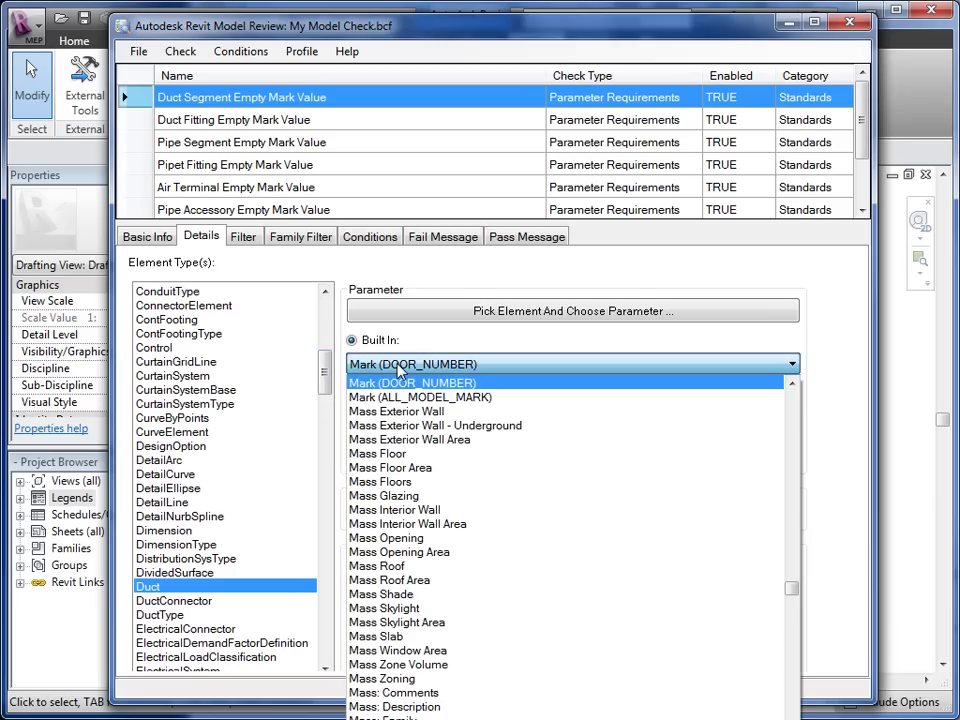
left_click(440, 398)
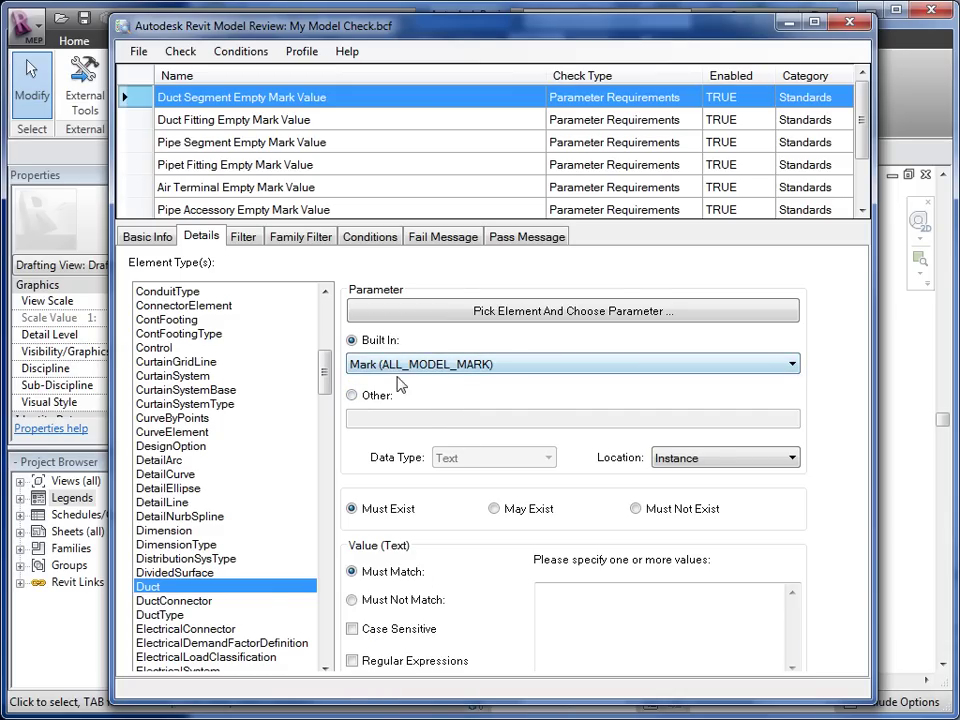
left_click(630, 608)
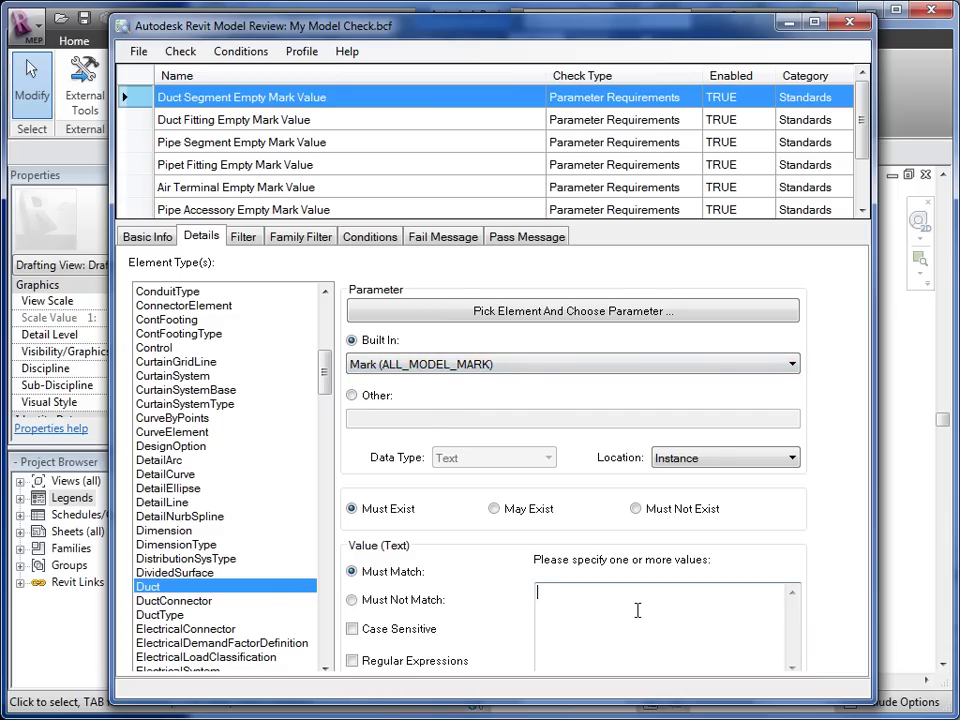
Step: Examine the Duct Fitting check's element type, Mark parameter and required value
left_click(143, 124)
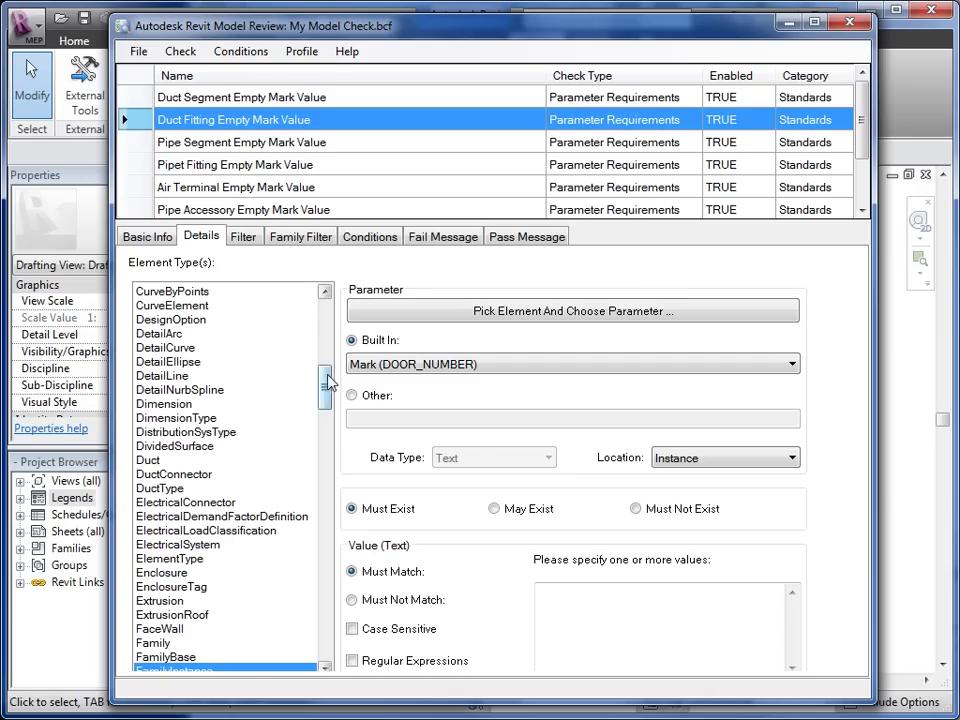
left_click_drag(321, 379, 324, 409)
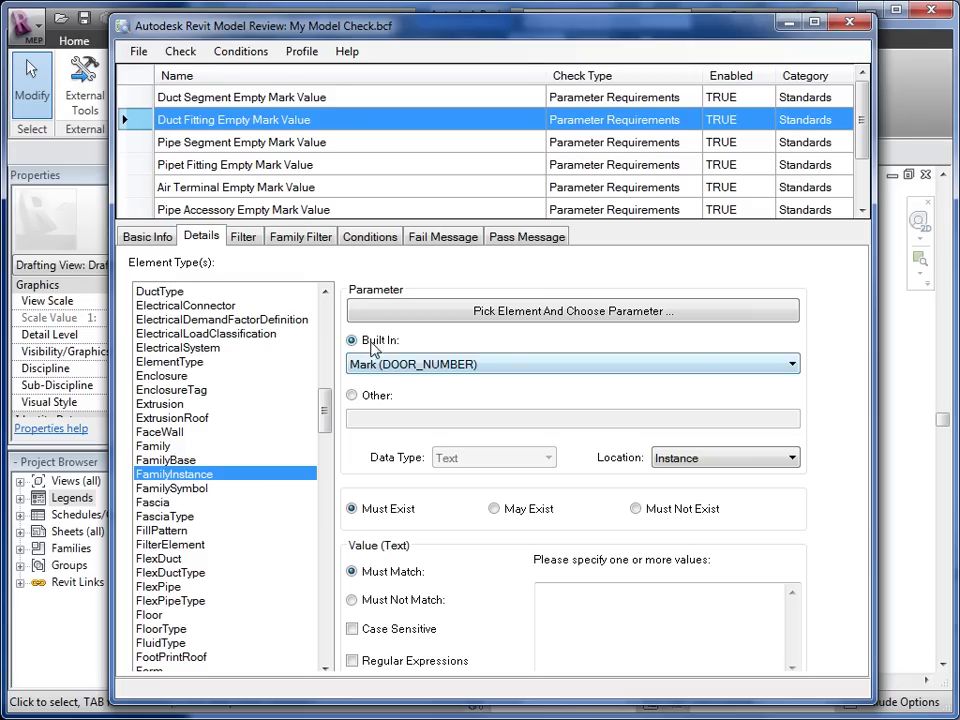
left_click(597, 609)
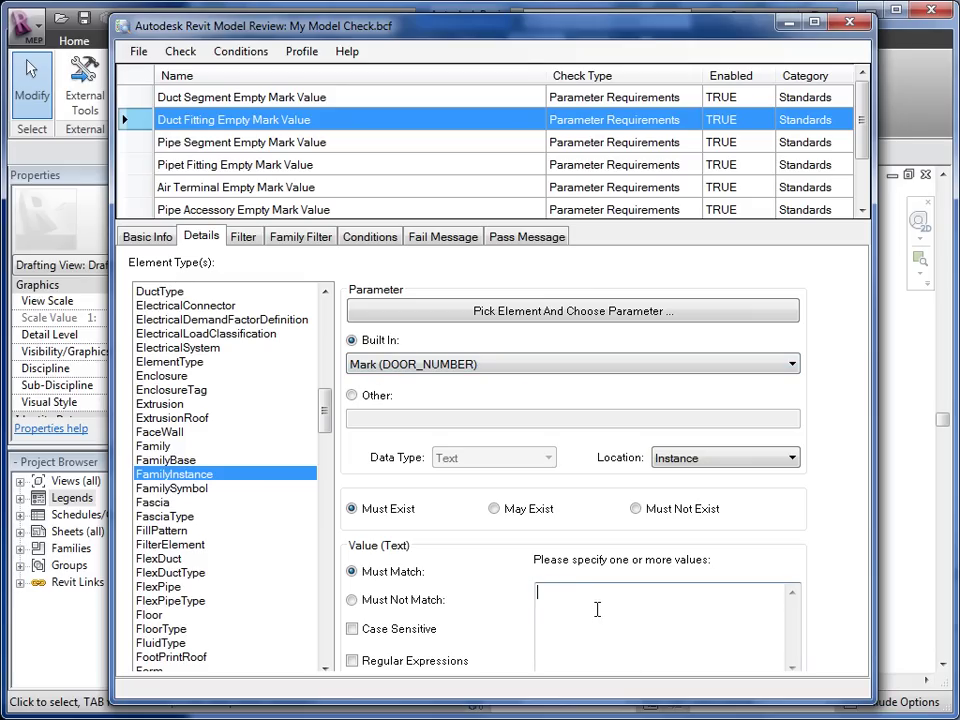
Step: Choose Category = Duct Fittings as the filter criterion for the Duct Fitting check, without adding another rule
left_click(243, 239)
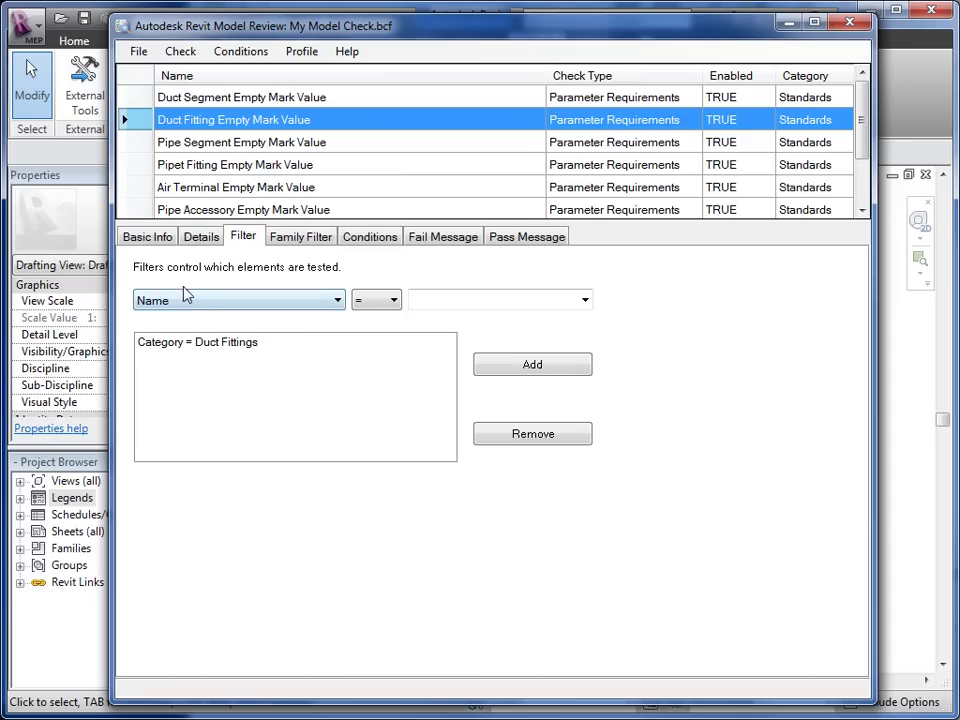
left_click(200, 308)
left_click(195, 333)
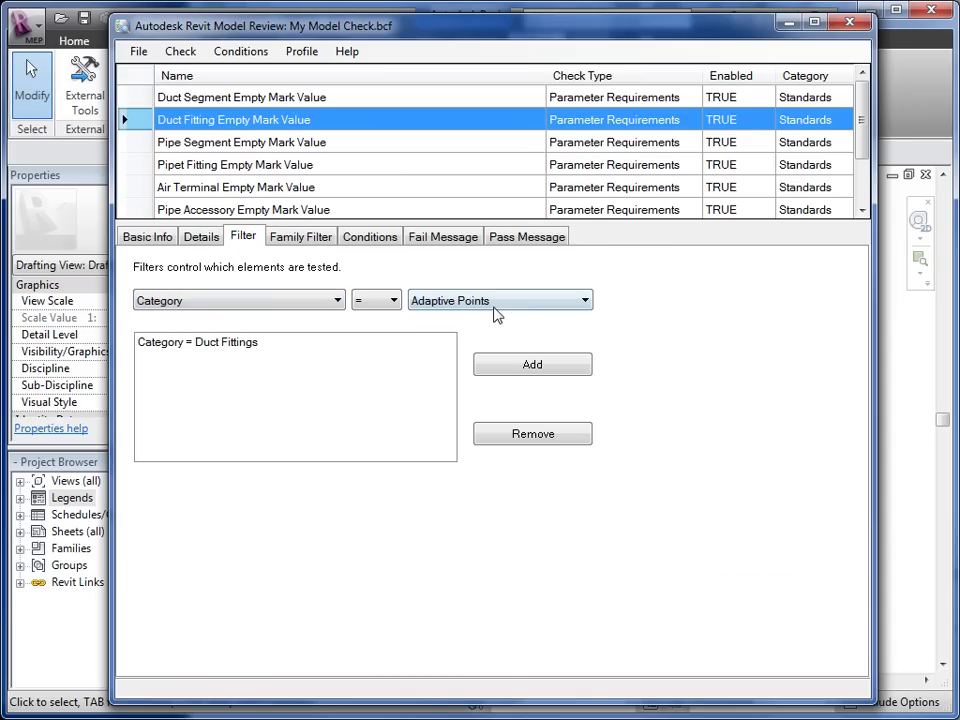
left_click(495, 303)
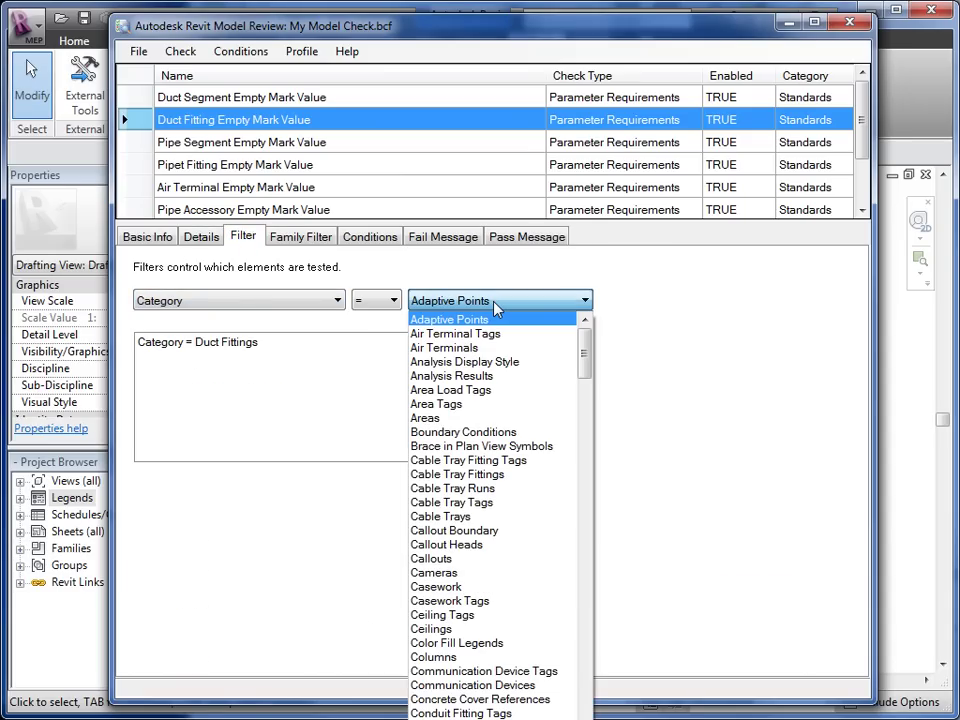
left_click(587, 426)
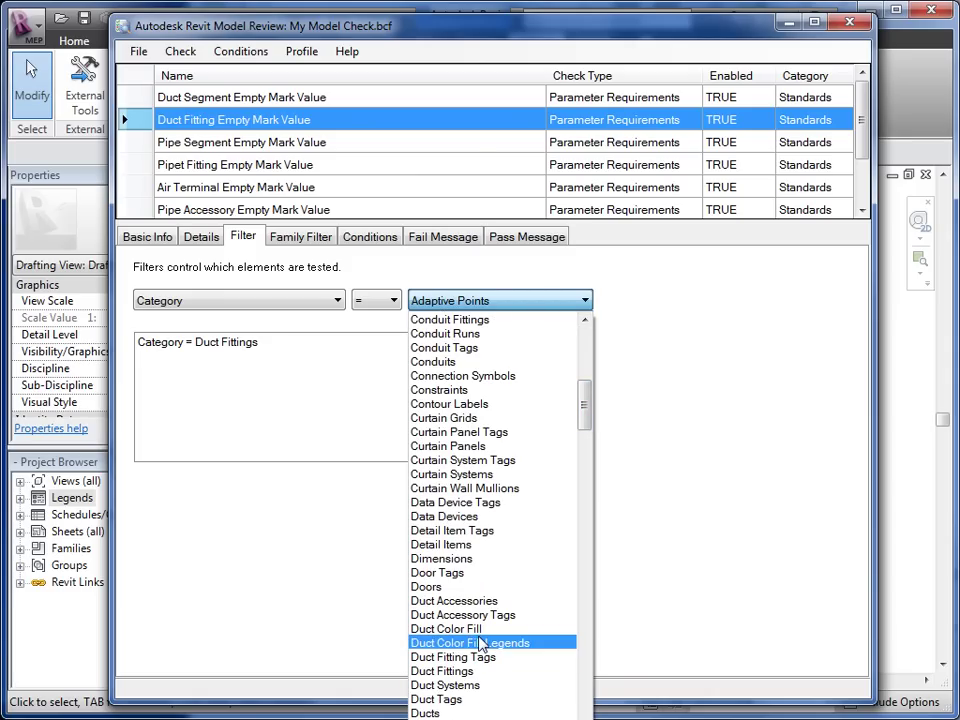
left_click(468, 671)
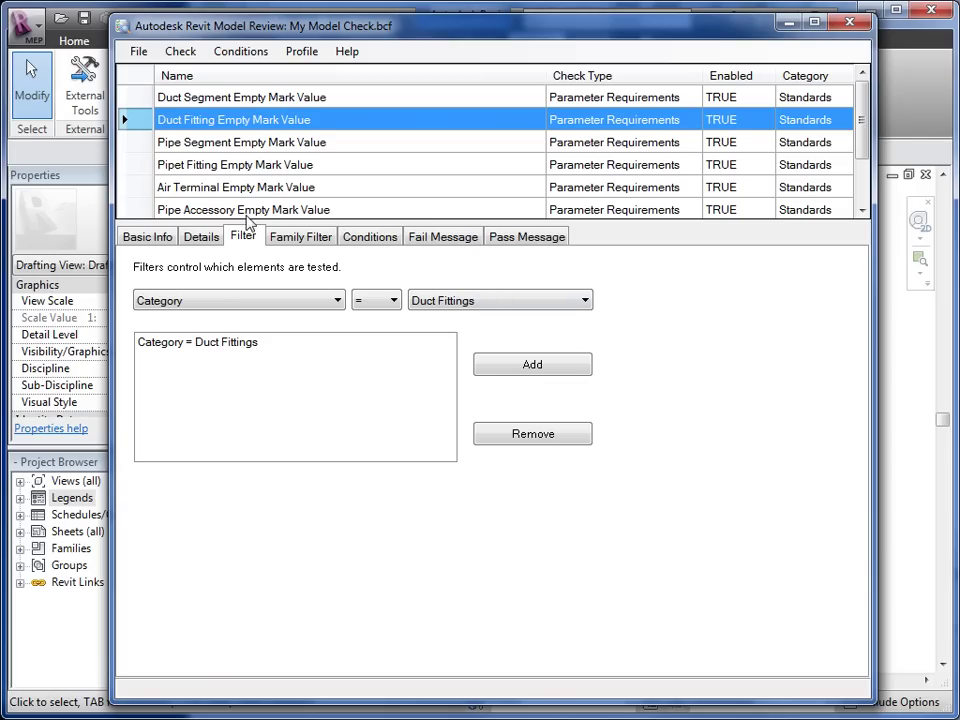
scroll(851, 192, "down", 2)
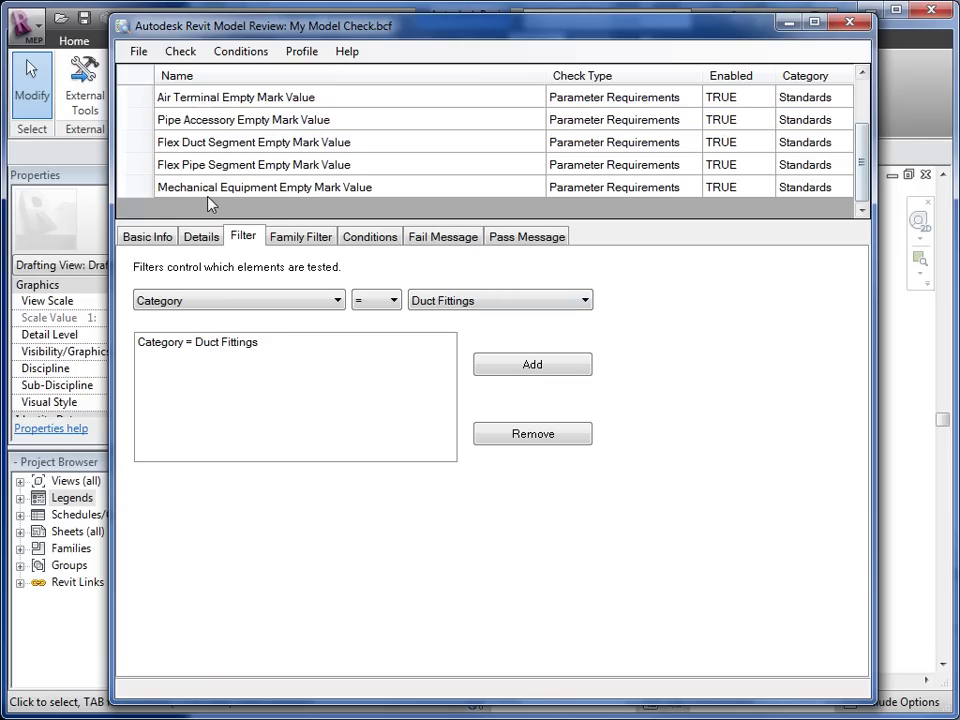